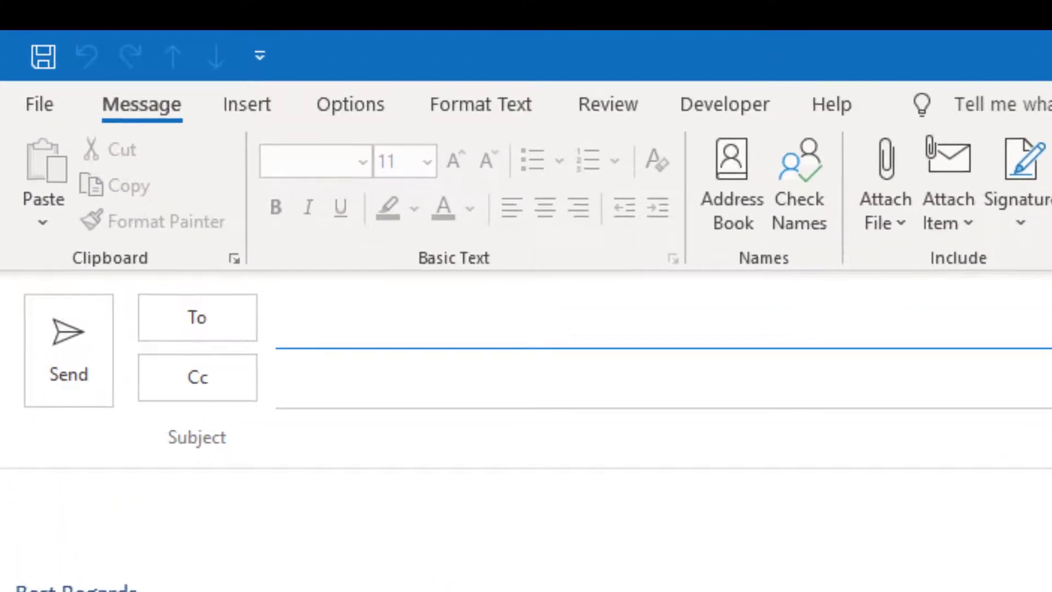
- Cycle the cursor back and forth through the To, Cc, Subject and body fields of the new message, ending in To
left_click(280, 378)
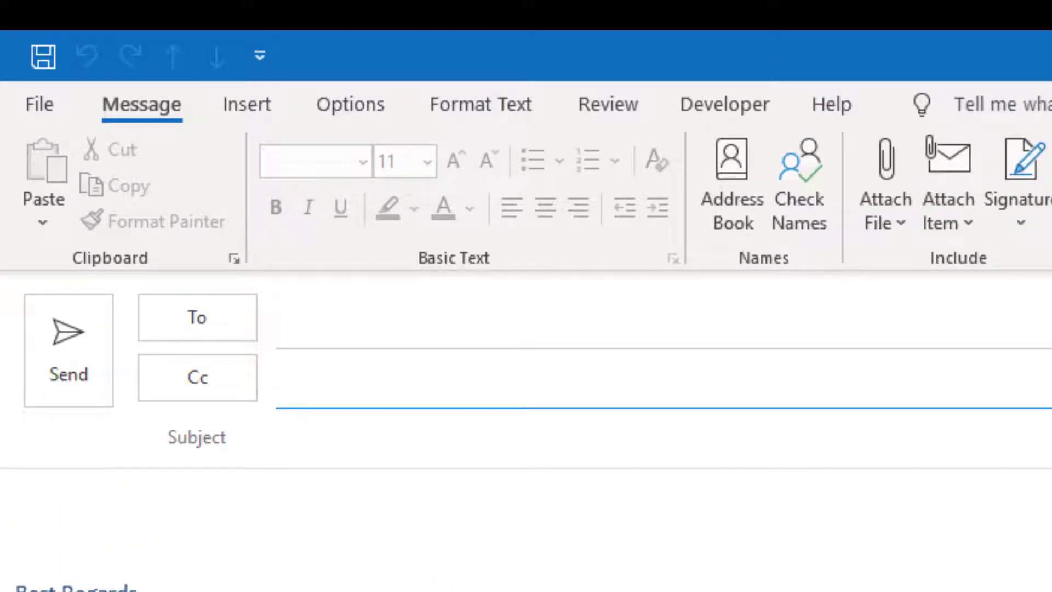
left_click(280, 444)
key("shift+Tab")
key("shift+Tab")
key("Tab")
key("Tab")
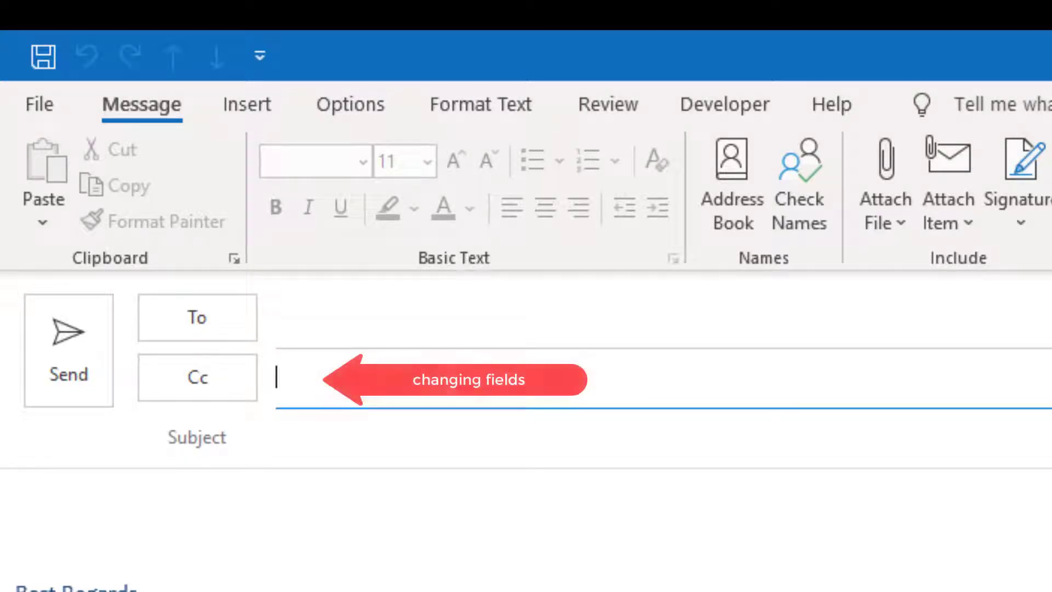
key("shift+Tab")
key("shift+Tab")
key("Tab")
key("Tab")
key("Tab")
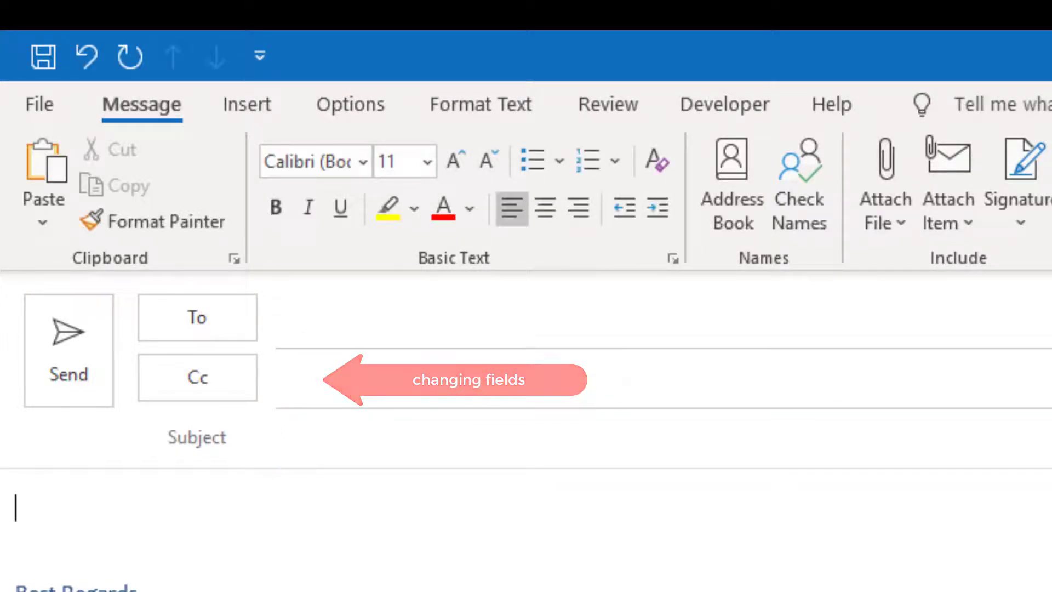
key("shift+Tab")
key("shift+Tab")
key("shift+Tab")
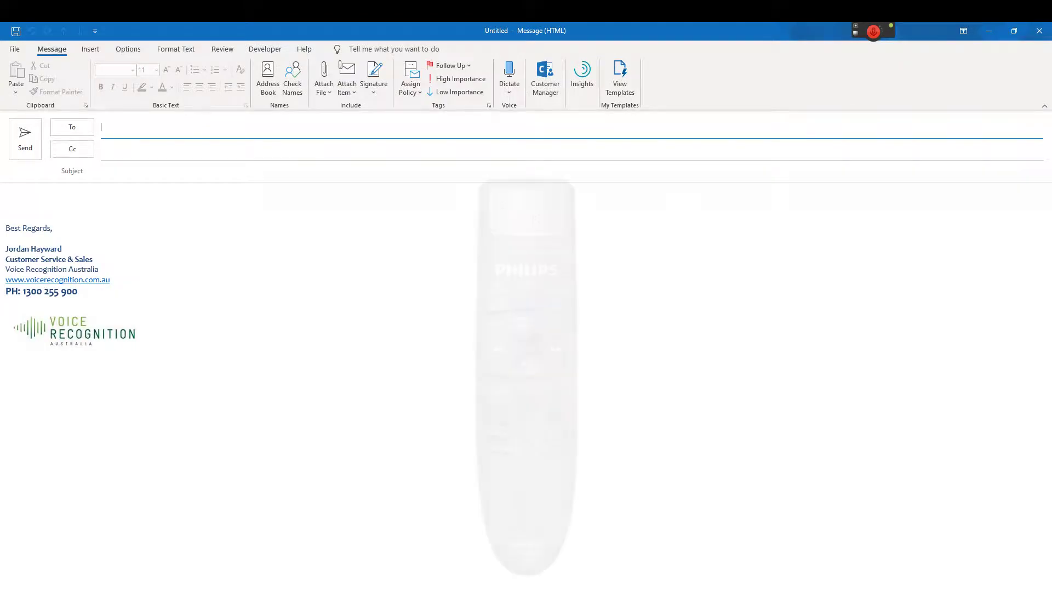
- Move the cursor into the message body and transfer "Once you have finished dictating into the dictation box" there from the Dictation Box
key("Tab")
key("Tab")
key("Tab")
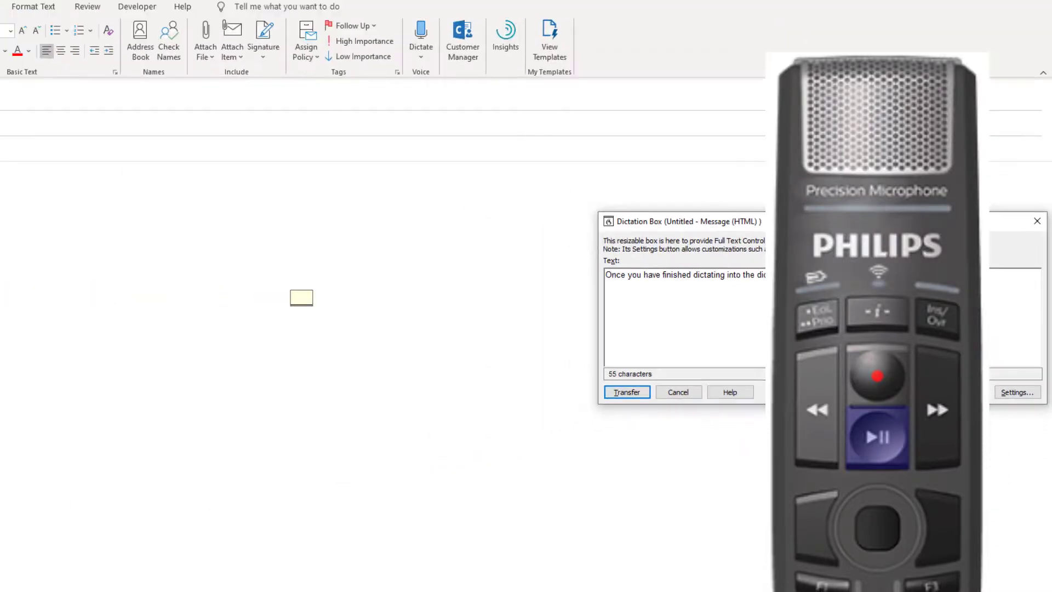
key("alt+t")
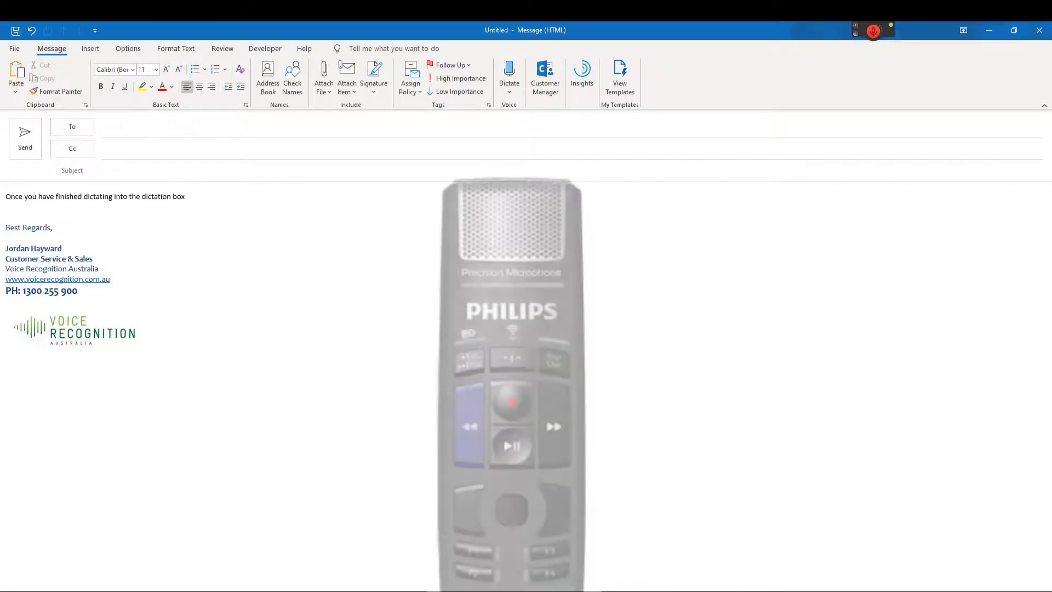
- Select the dictated sentence backwards from its end, extending the selection word by word to the start of the line
key("ctrl+shift+Left")
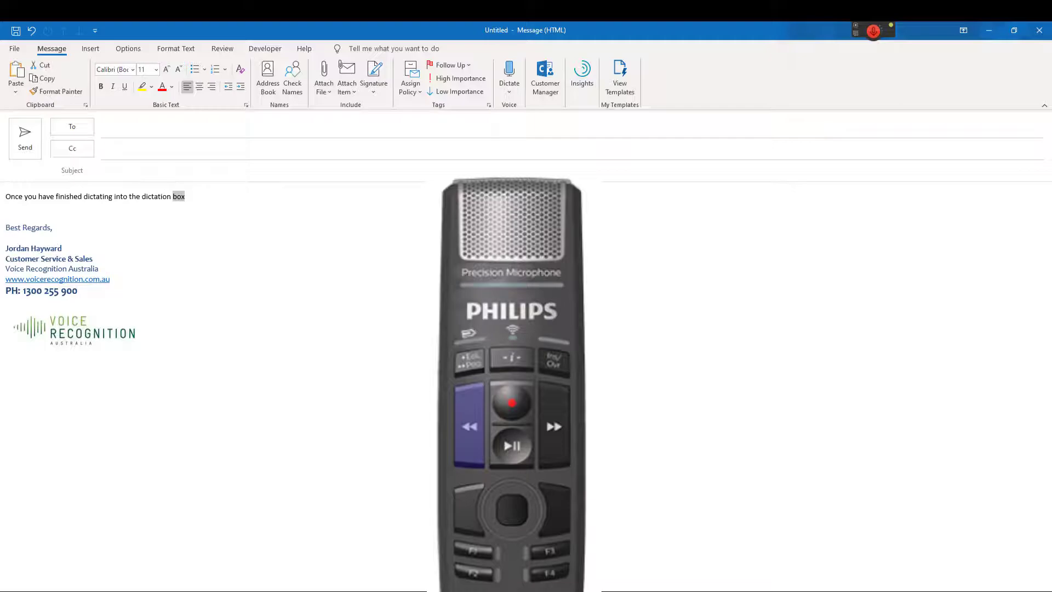
key("ctrl+shift+Left")
key("ctrl+shift+Left")
key("ctrl+shift+Left")
key("ctrl+shift+Left")
key("ctrl+shift+Left")
key("ctrl+shift+Left")
key("ctrl+shift+Left")
key("ctrl+shift+Left")
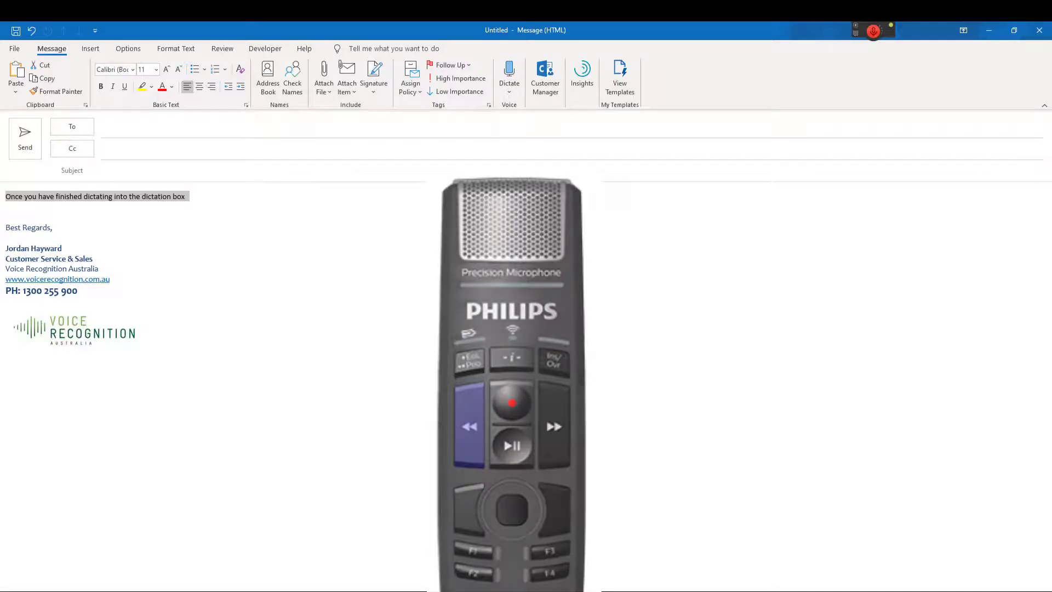
- Insert the example command text with its bracketed blank fields below the dictated sentence, starting on a new line
left_click(5, 206)
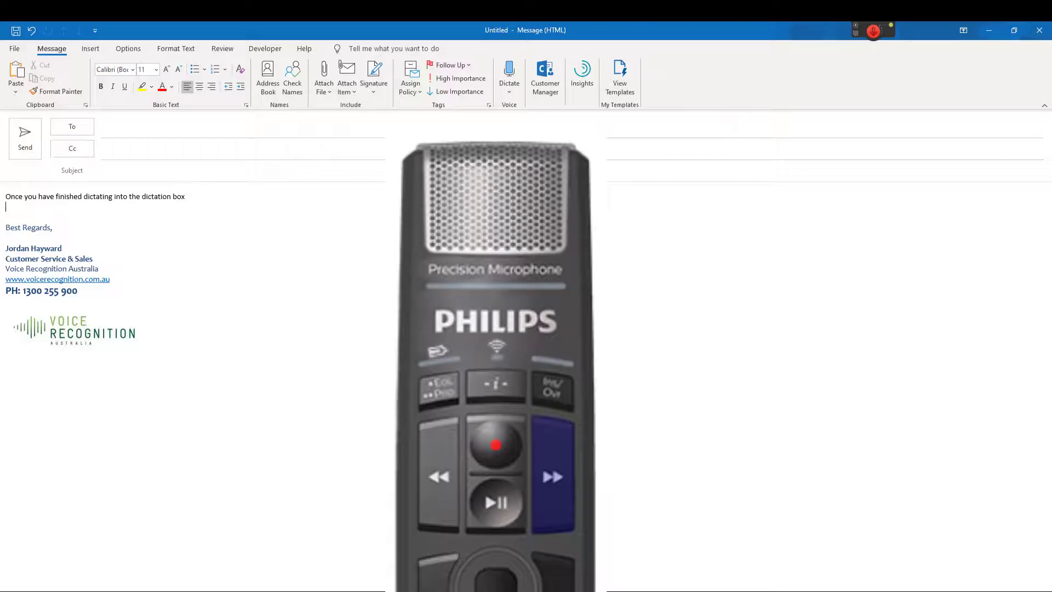
key("Return")
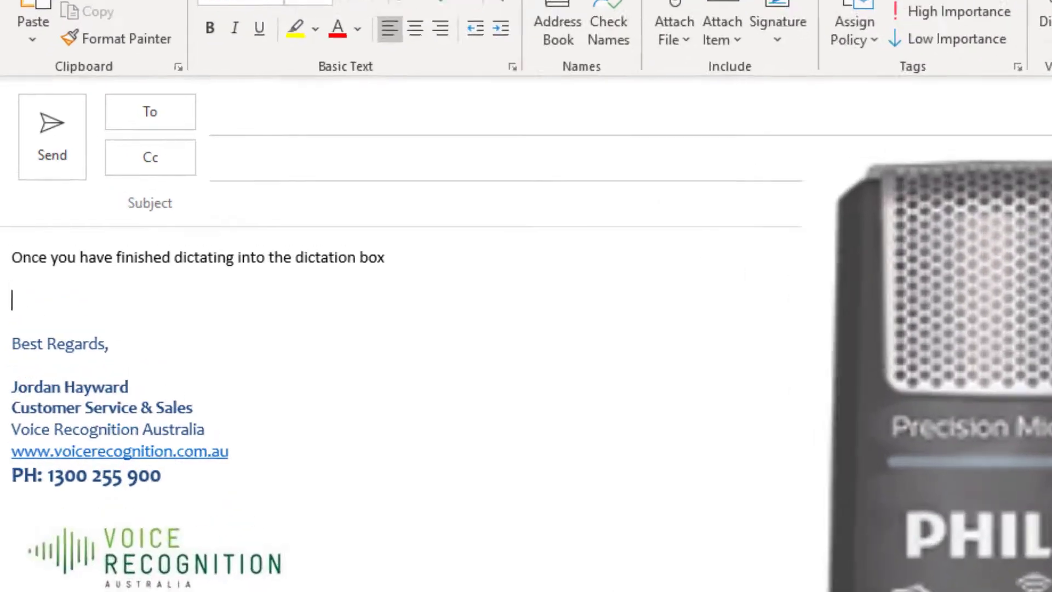
type("This is an example command. It will have a blank field [here]  It will also have a blank field [here] and [here] [This is my name] [This is the date]")
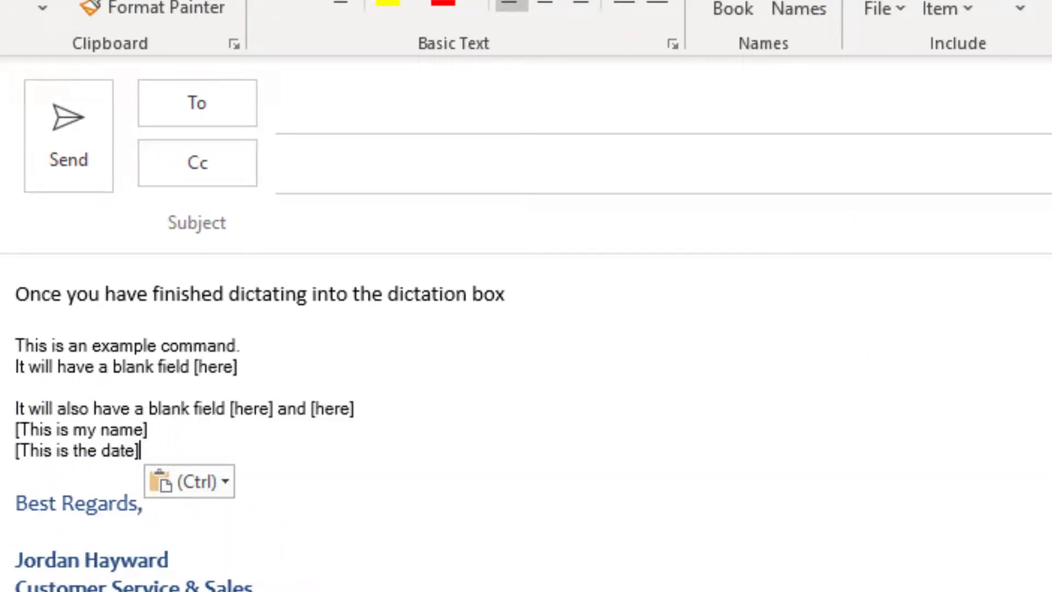
- Step through the bracketed fields of the inserted text, from the first [here] on the "also" line to [This is the date]
left_click_drag(230, 408, 273, 409)
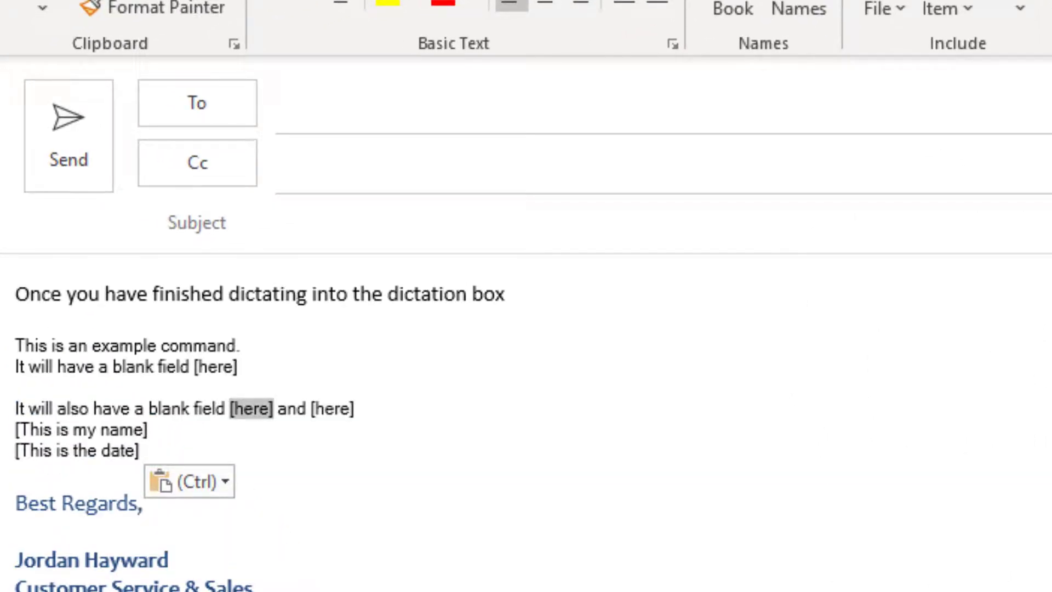
left_click(332, 408)
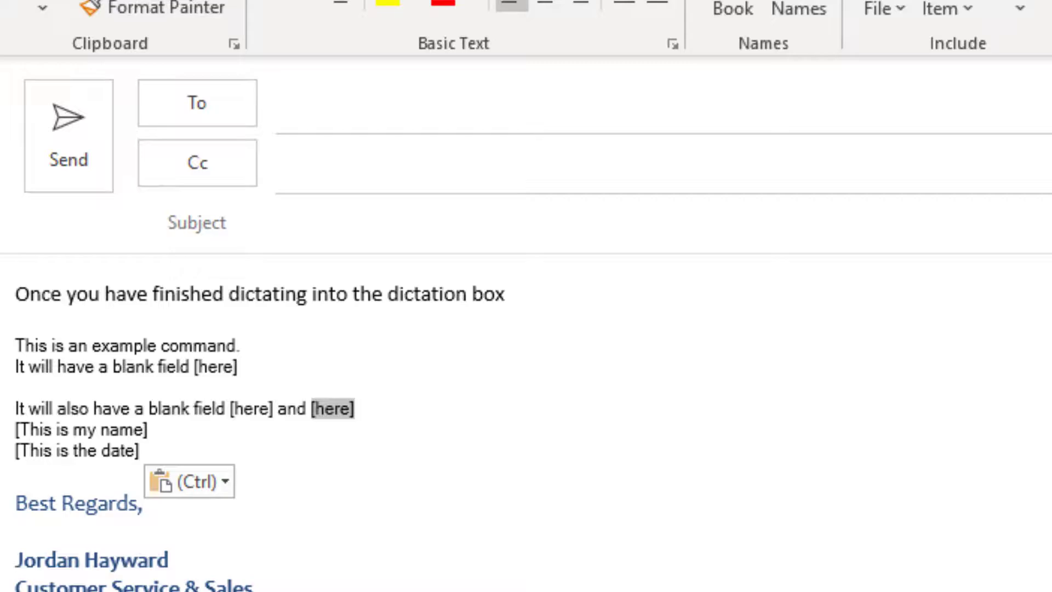
left_click(81, 429)
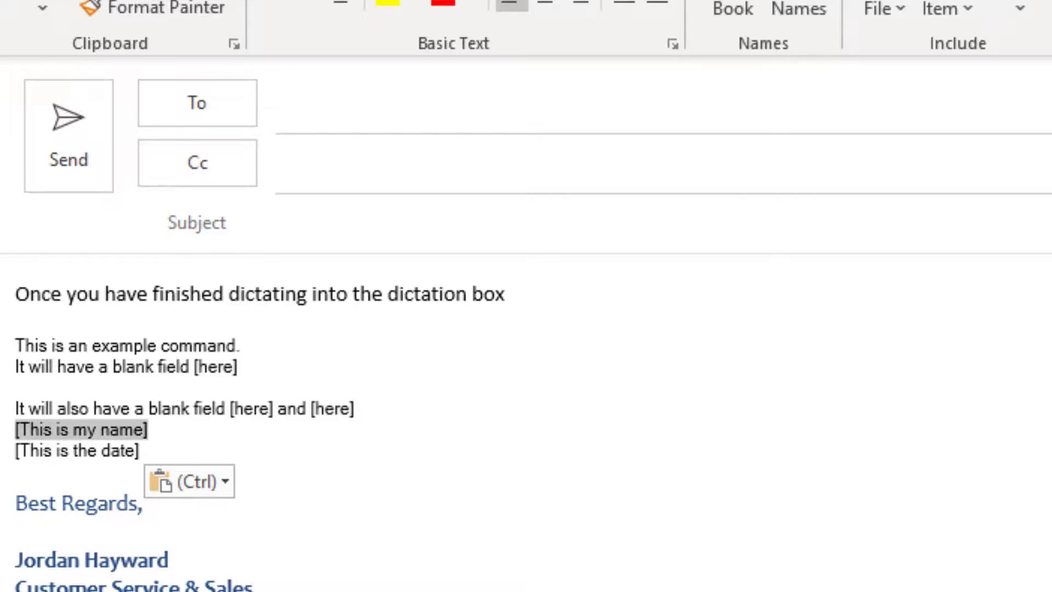
left_click(77, 450)
- Add new lines after the [This is the date] field and select all the body text above the signature
left_click(140, 450)
key("Return")
key("Return")
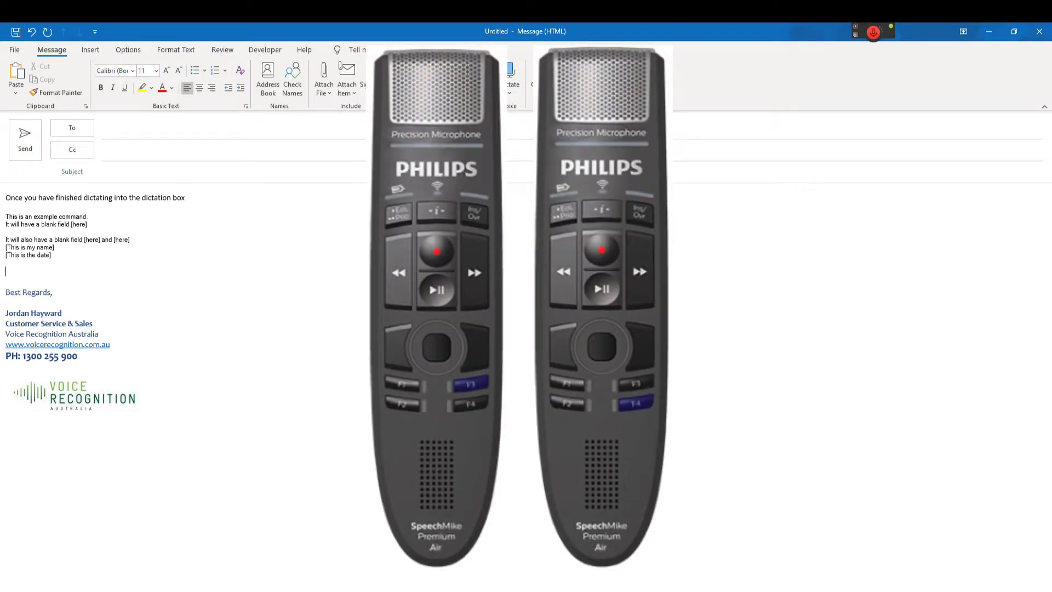
key("ctrl+shift+Home")
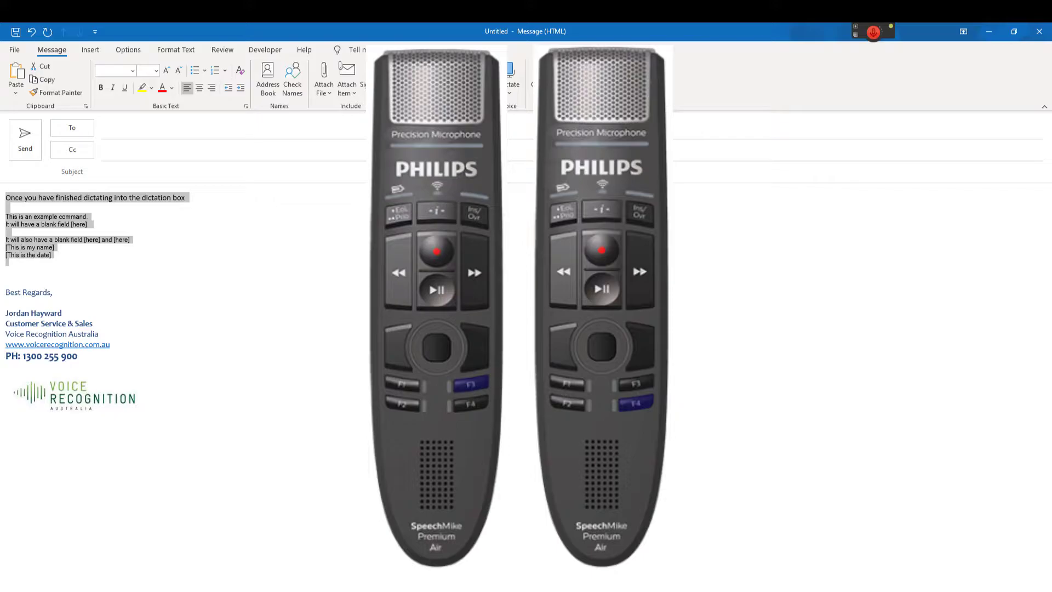